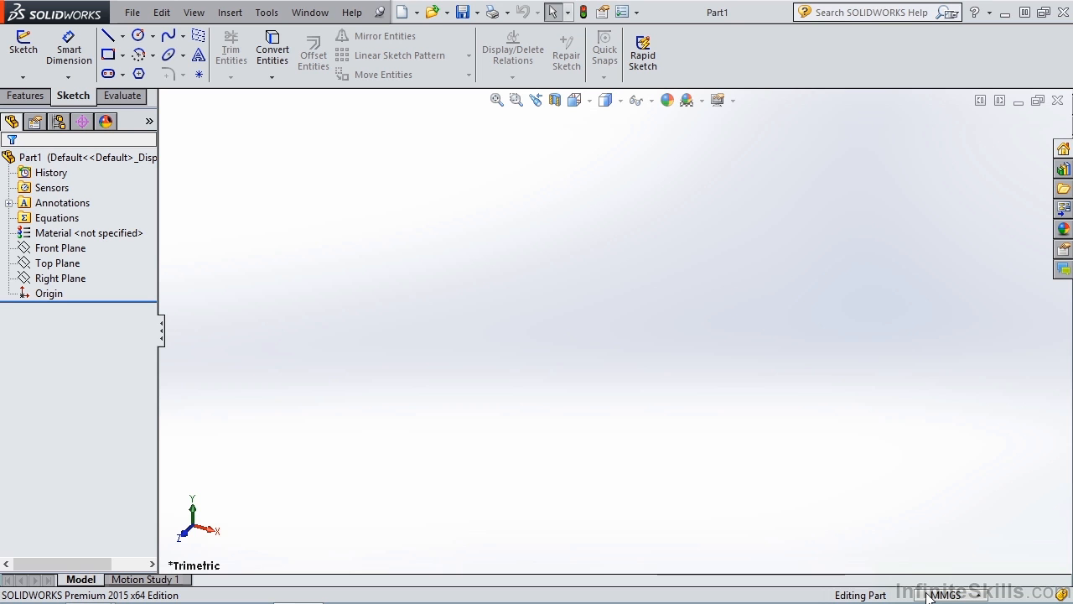
Check the document's unit system and start a new sketch on the Front Plane
click(930, 595)
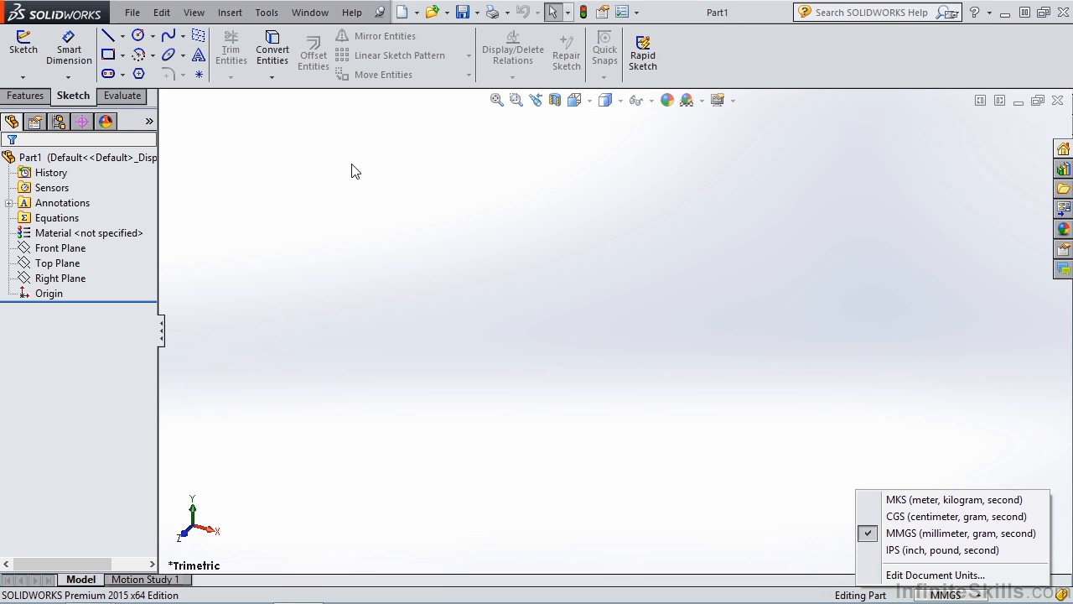
click(25, 49)
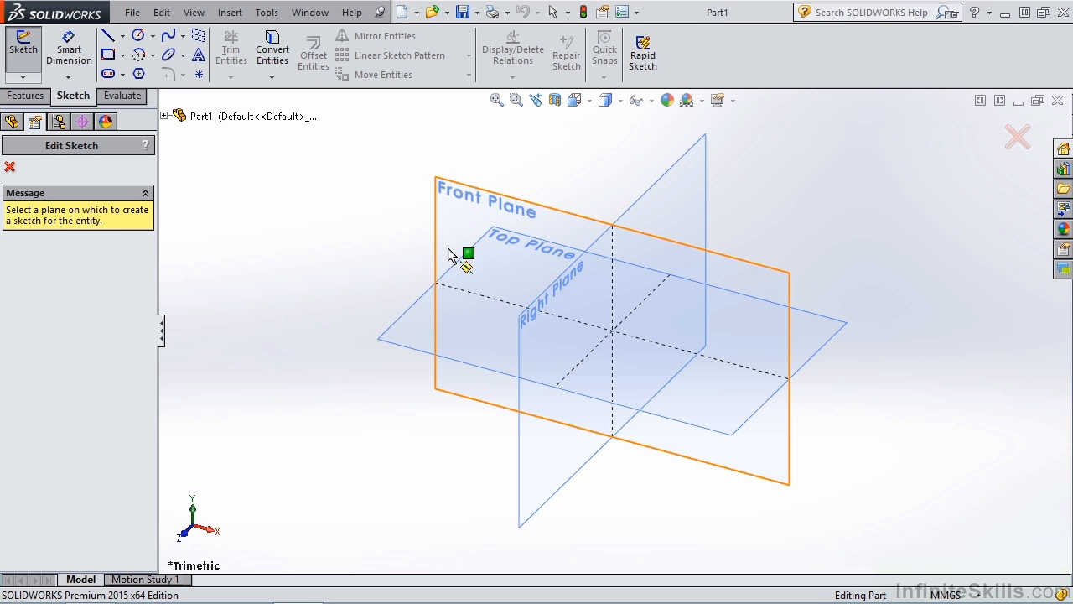
click(461, 217)
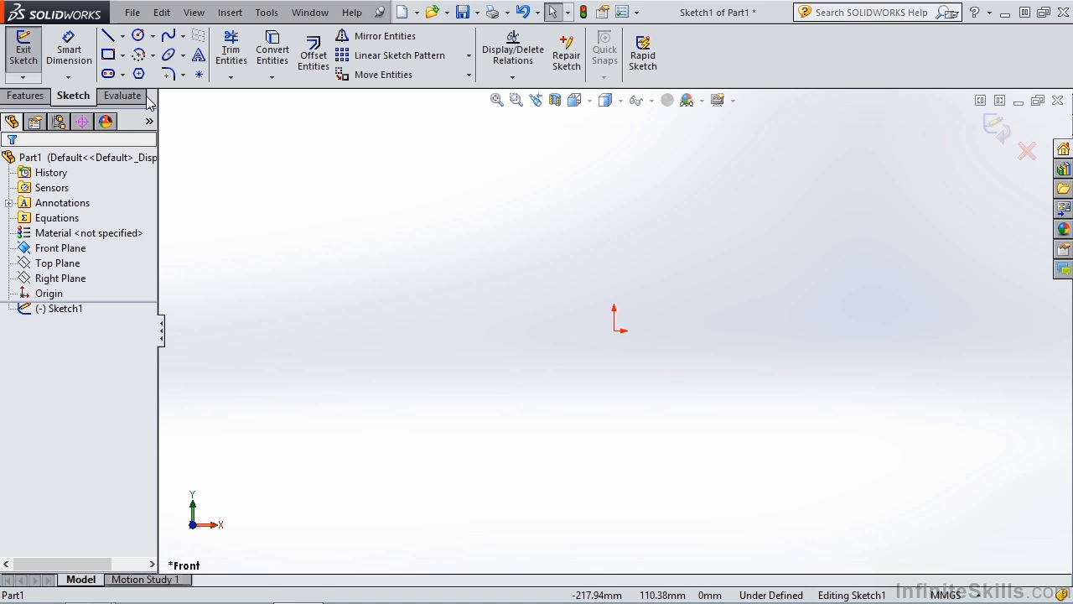
Sketch an open chain of five connected lines across the area above the origin, starting with an upward-sloping line about 68 mm long
click(123, 38)
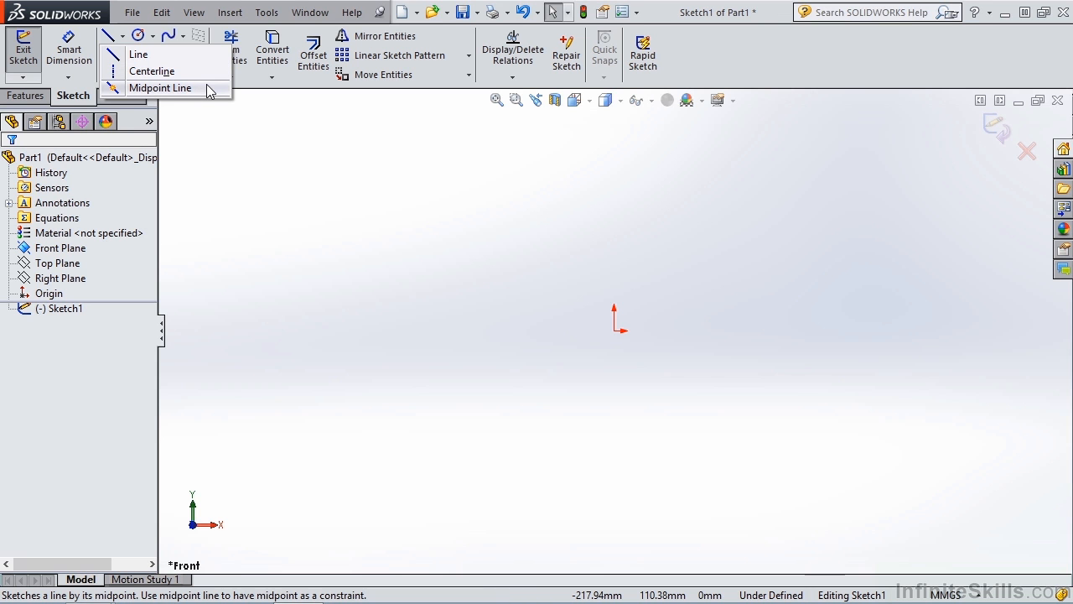
click(166, 55)
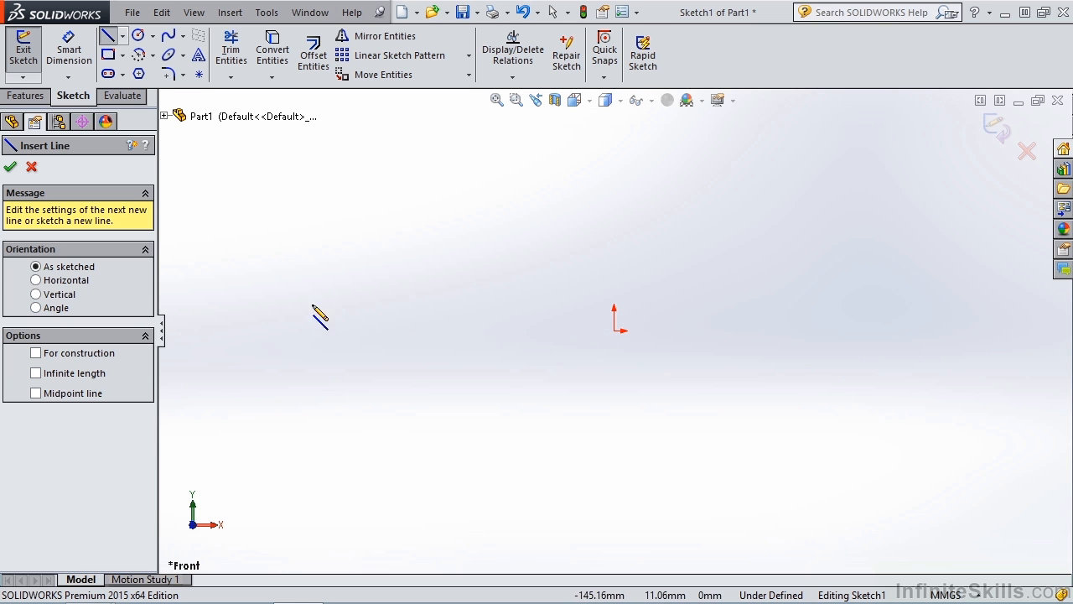
click(326, 245)
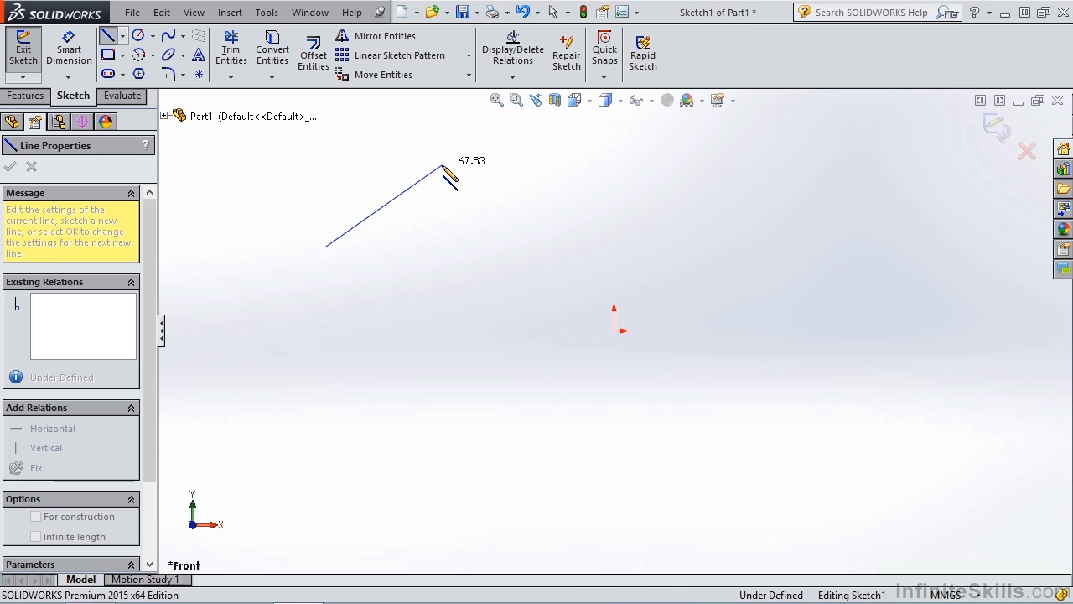
click(442, 166)
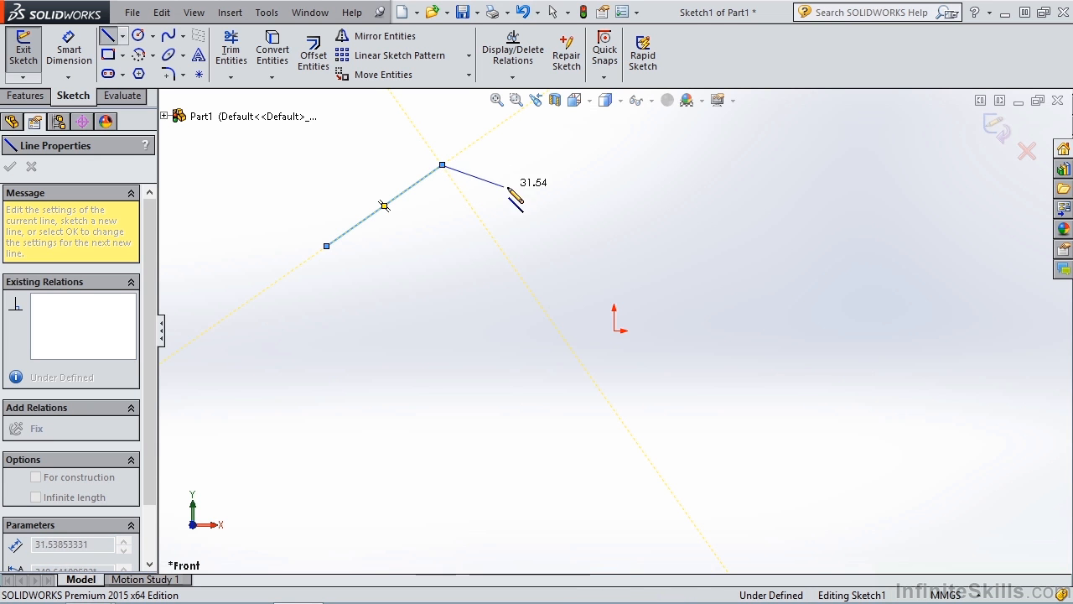
click(628, 205)
click(684, 285)
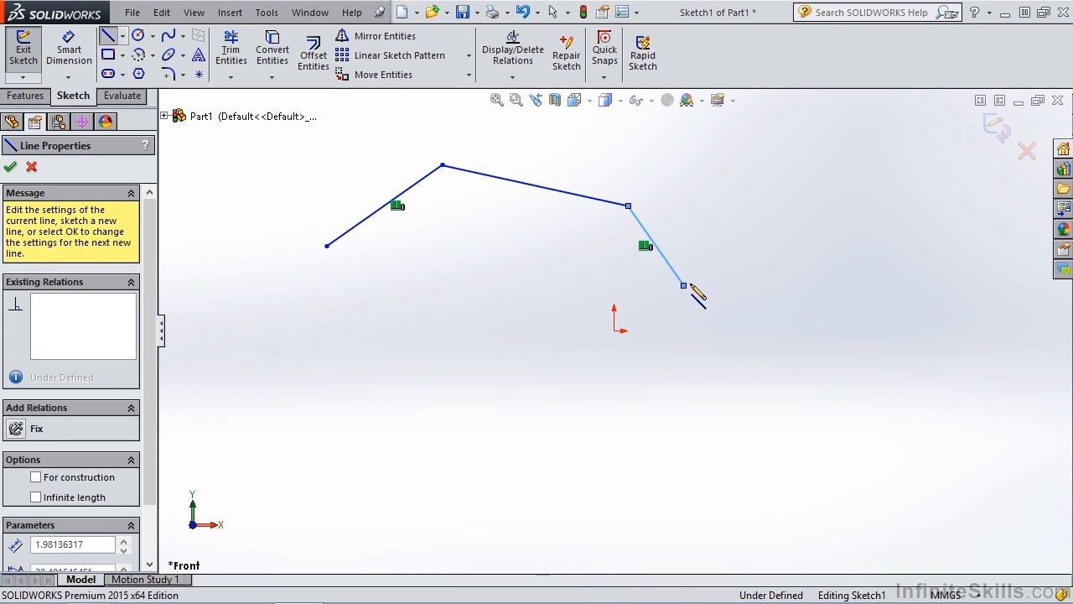
click(771, 265)
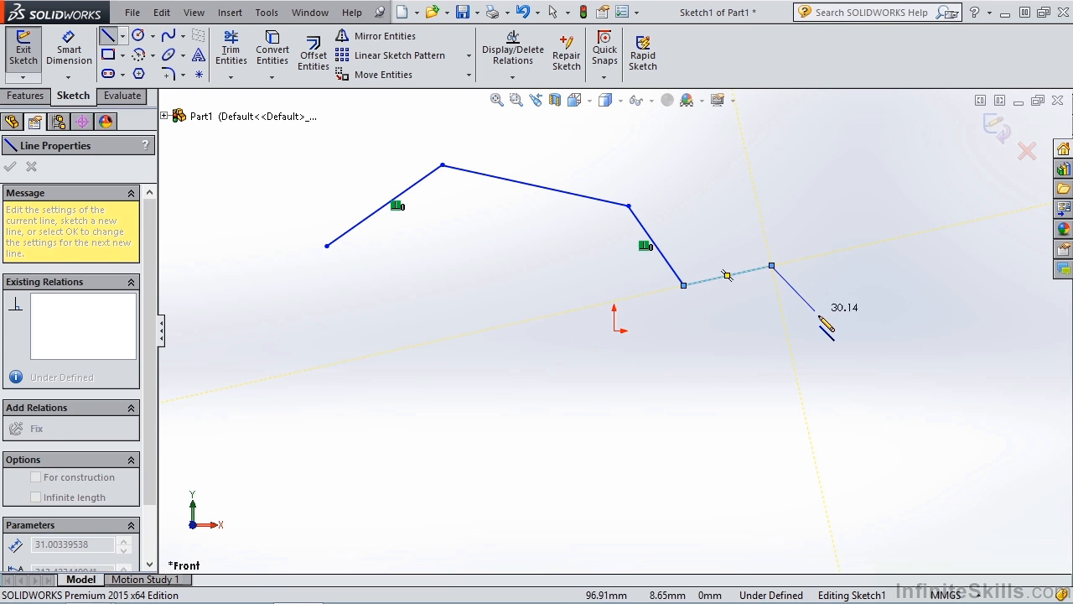
click(822, 320)
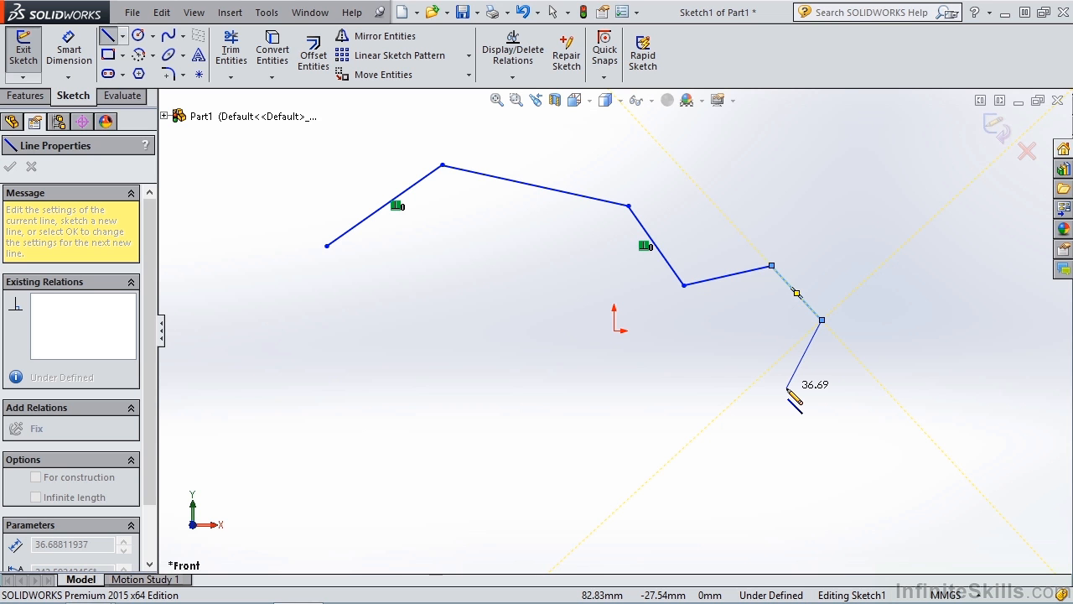
right_click(788, 390)
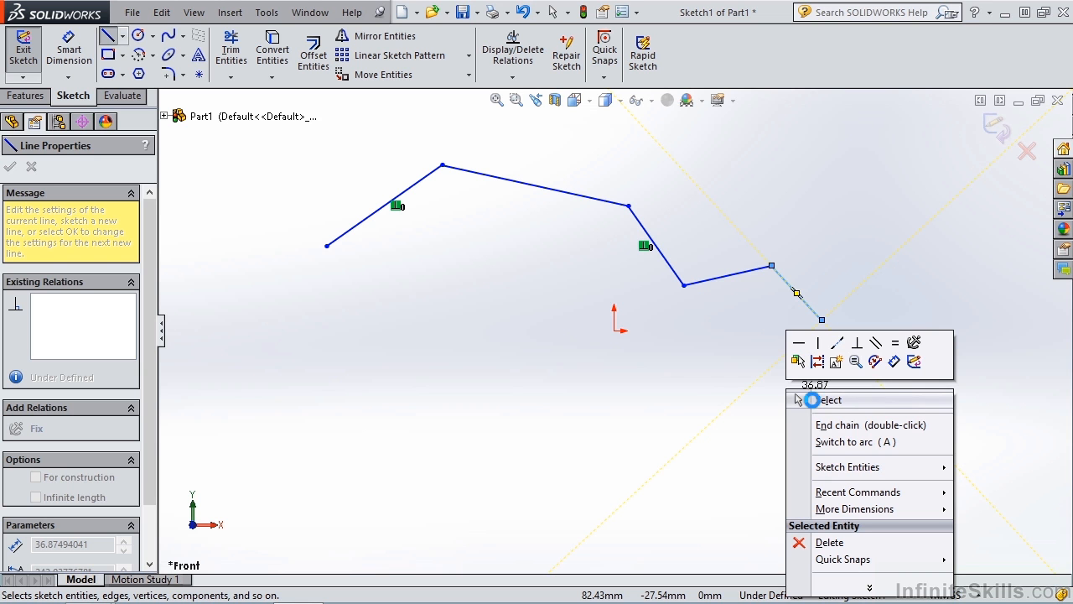
click(827, 400)
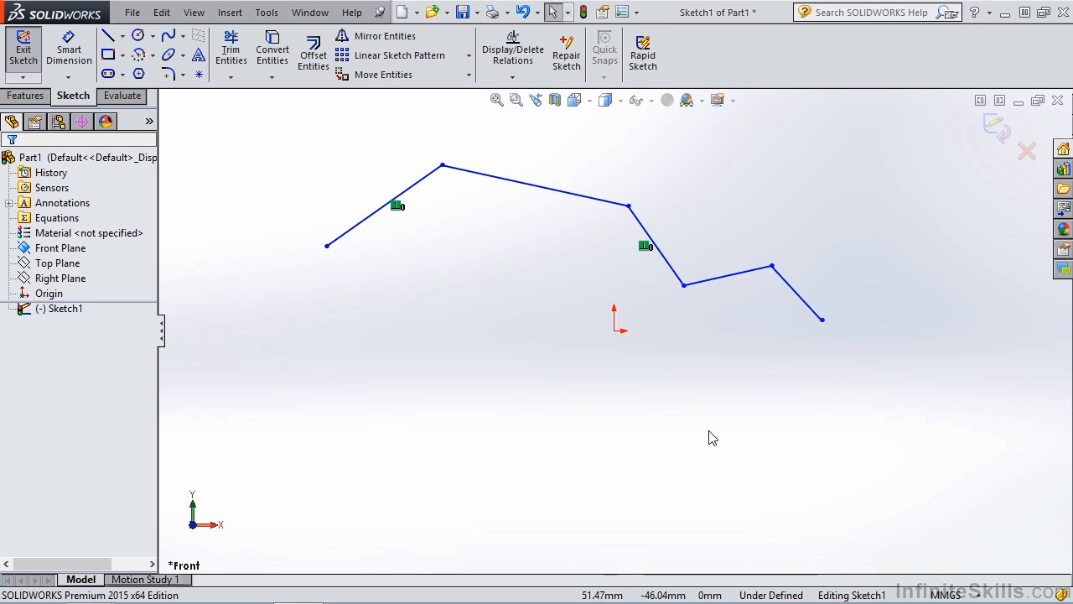
Sketch a single separate line about 84 mm long below the start of the chain, sloping up toward the origin side
click(108, 38)
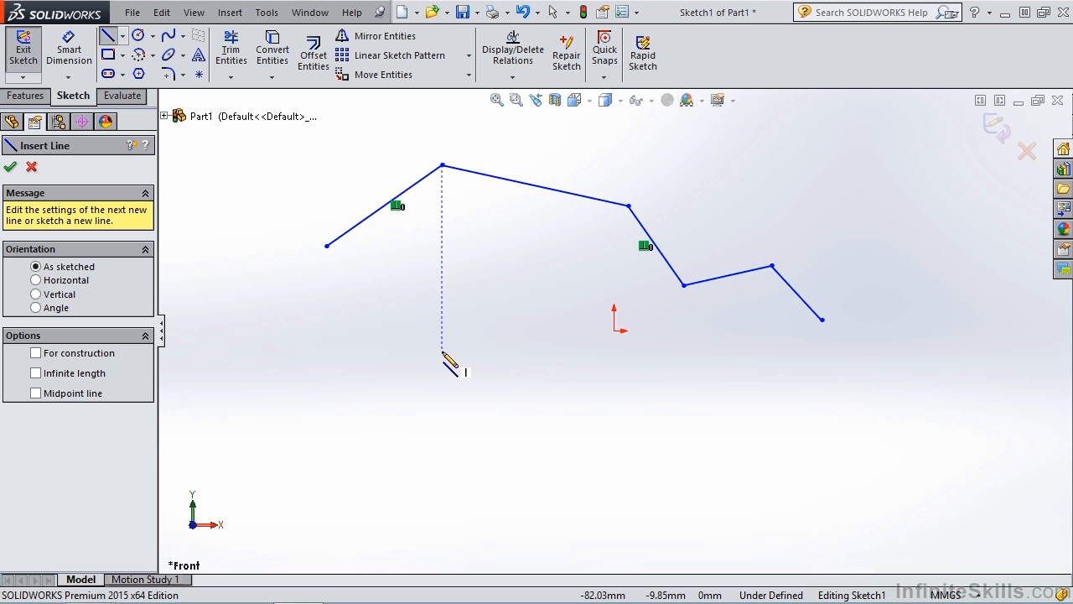
click(391, 389)
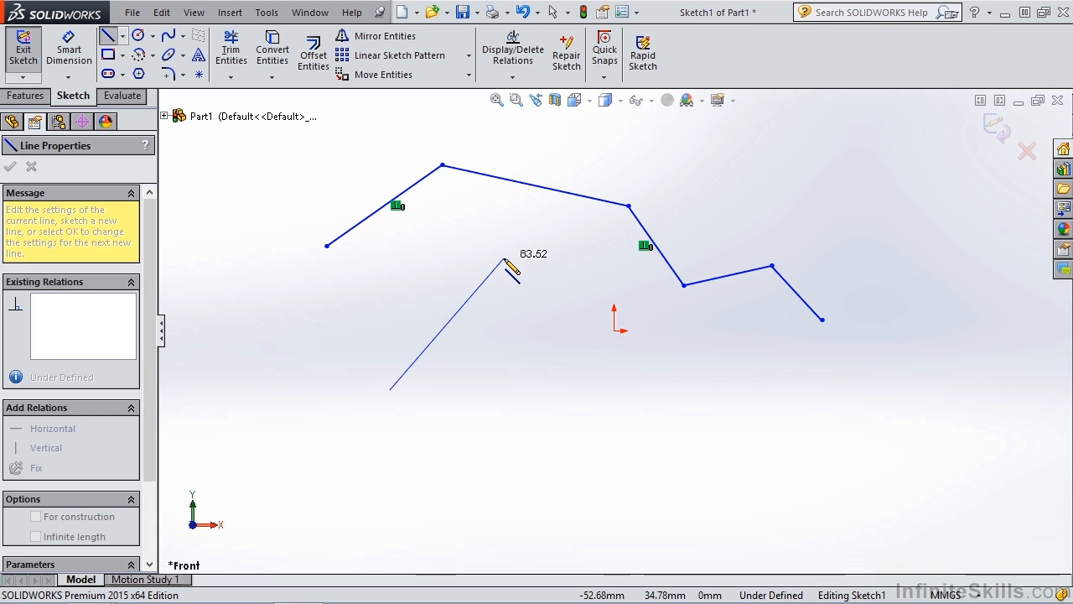
click(503, 258)
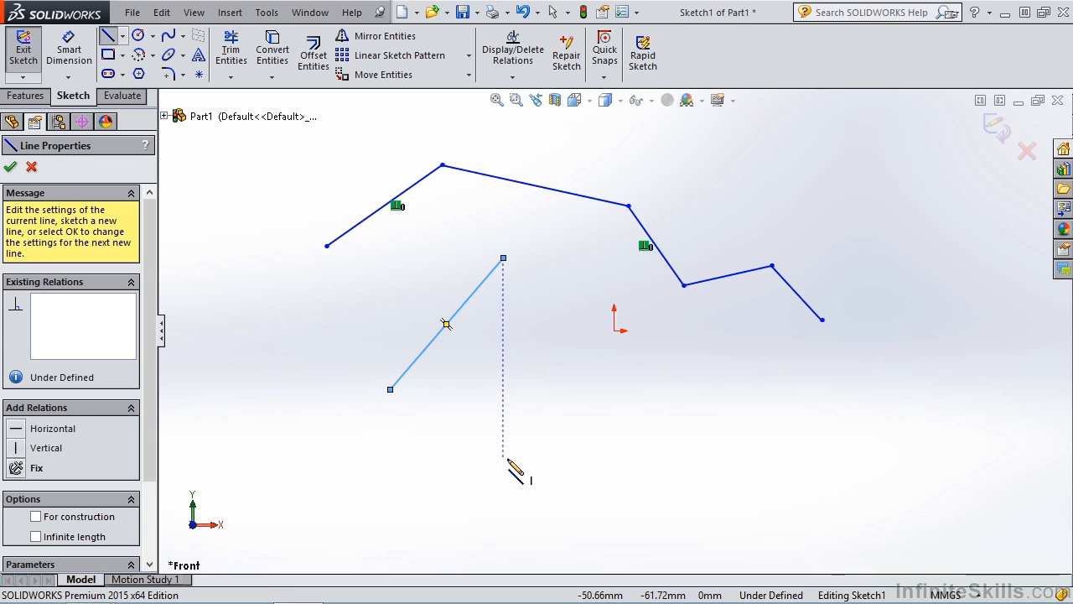
Sketch an open zigzag chain of three connected centerlines below and to the right of the origin
click(123, 36)
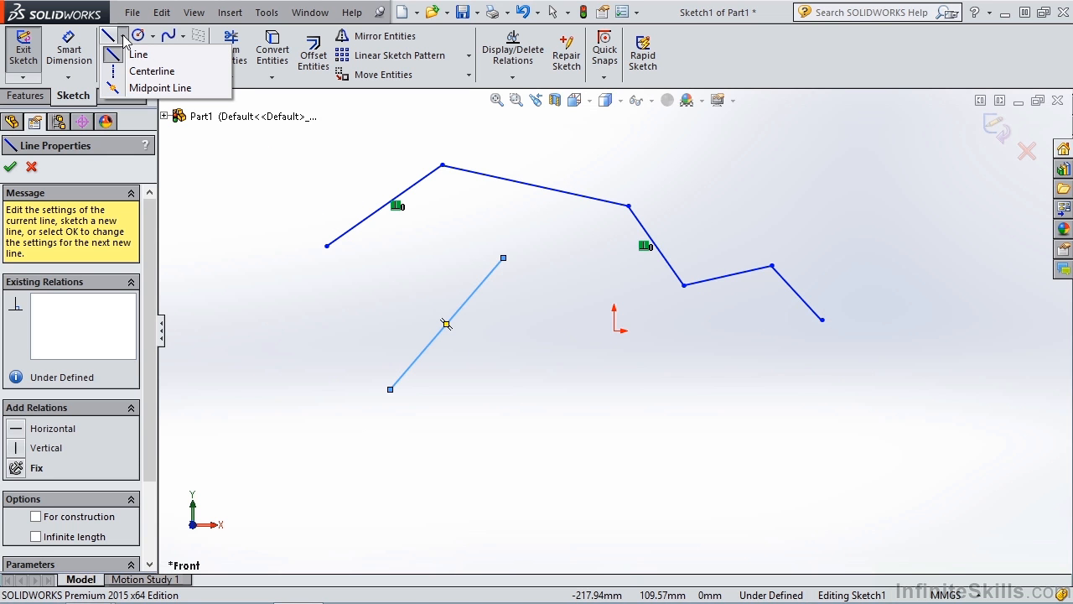
click(152, 72)
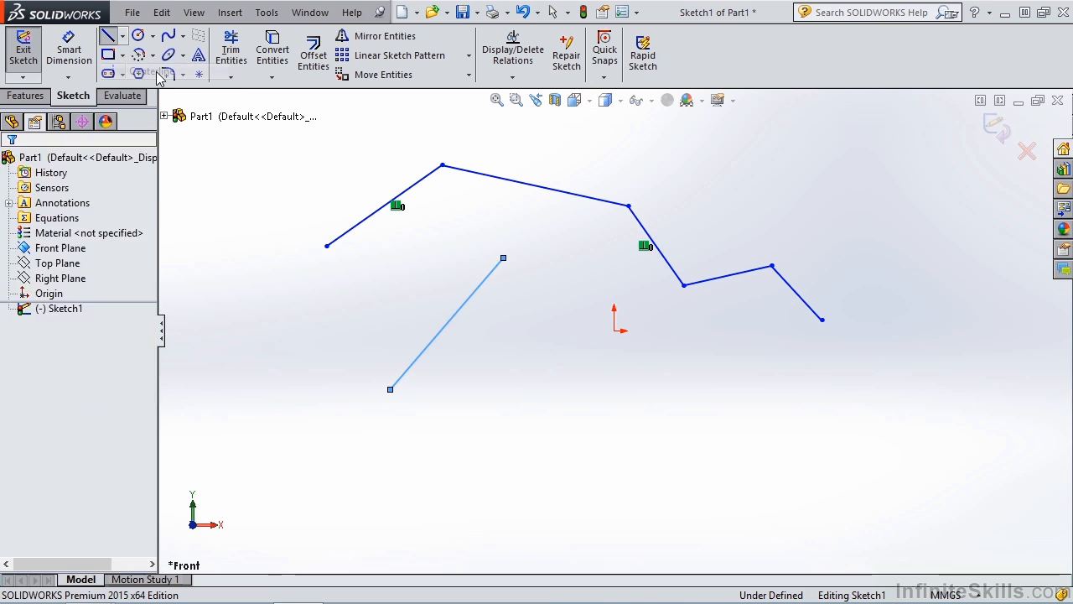
click(538, 458)
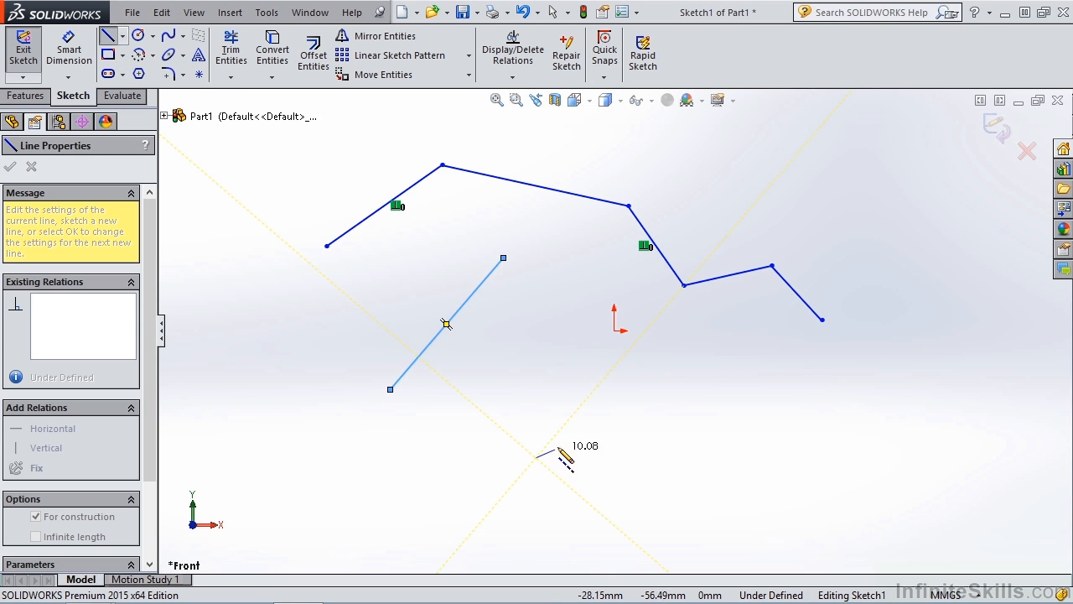
click(683, 373)
click(745, 439)
click(814, 406)
key(Escape)
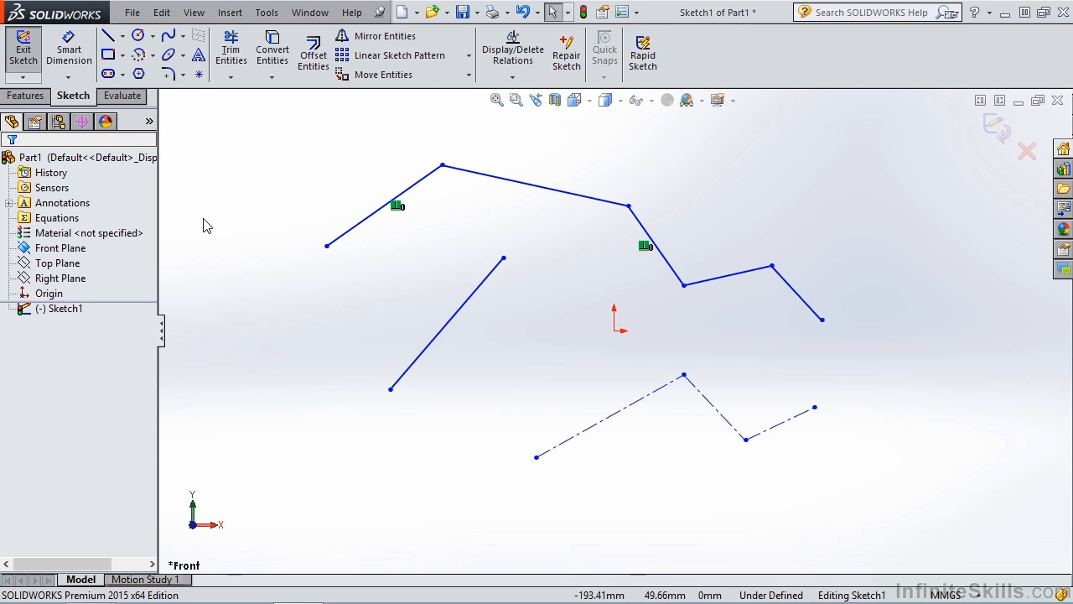
Sketch a horizontal midpoint line above the chain's far end and stretch its outer endpoint to about X 186 mm, Y 63 mm
click(123, 37)
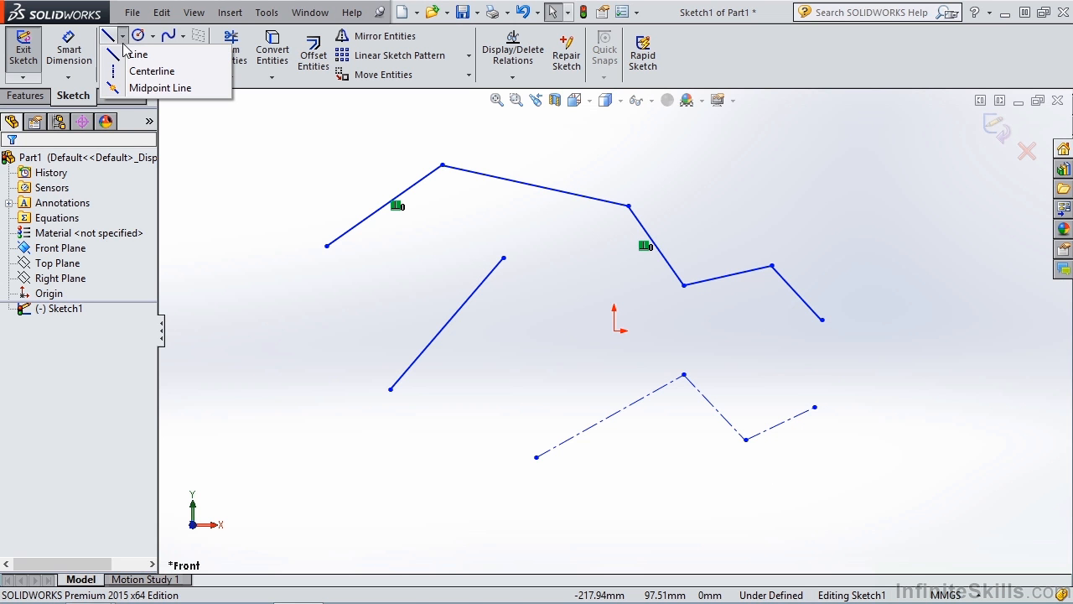
click(196, 89)
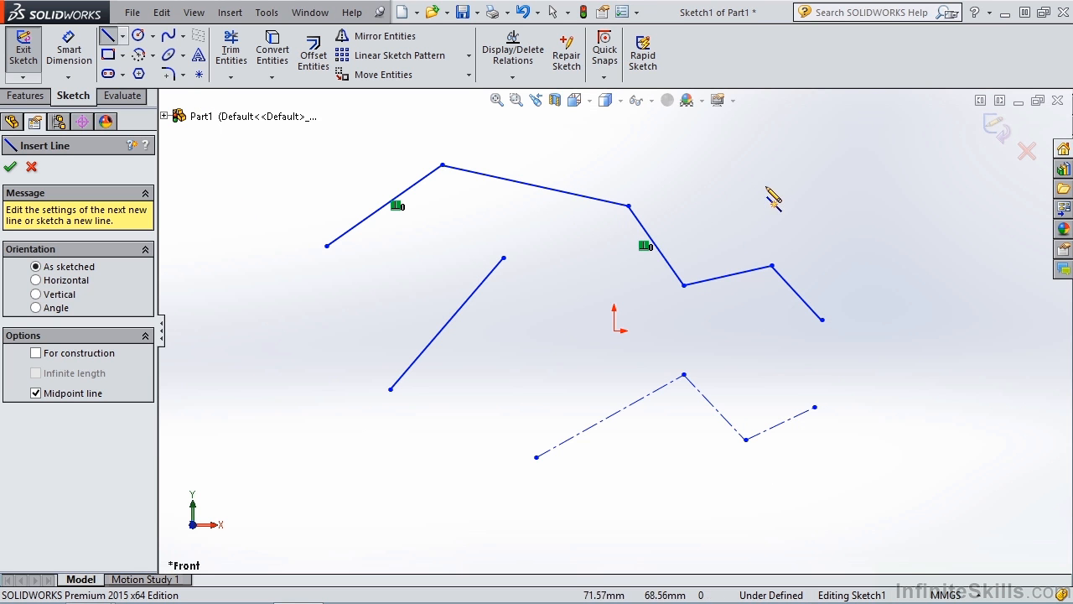
click(784, 175)
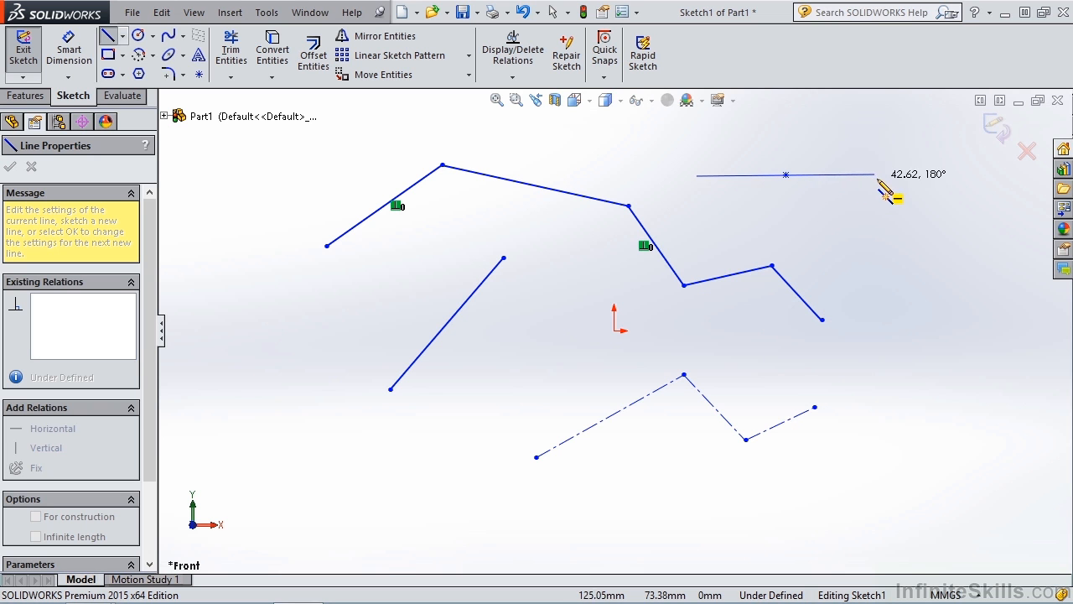
click(909, 174)
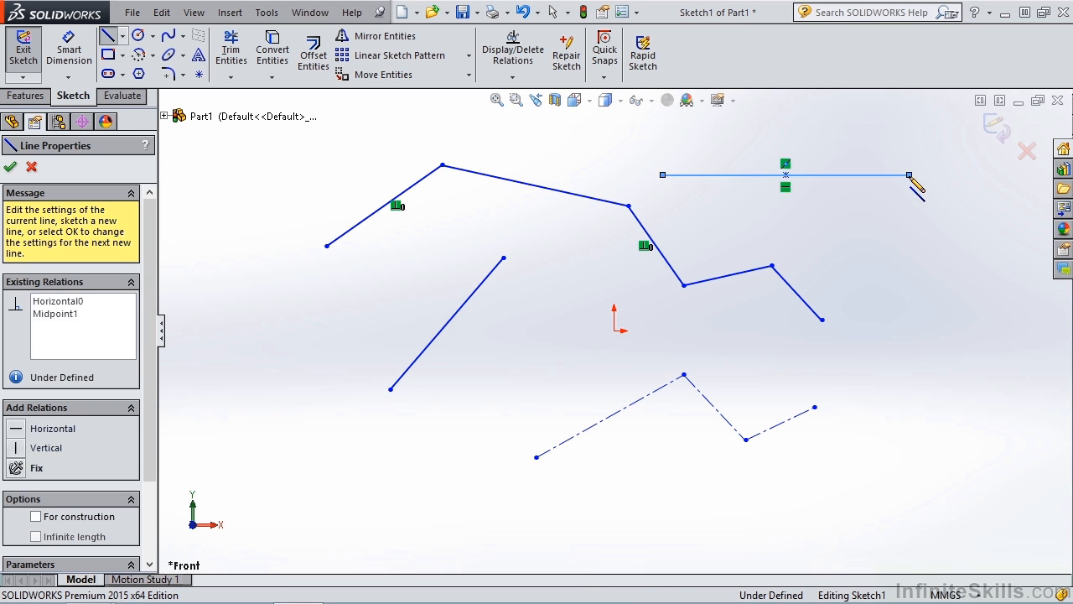
key(Escape)
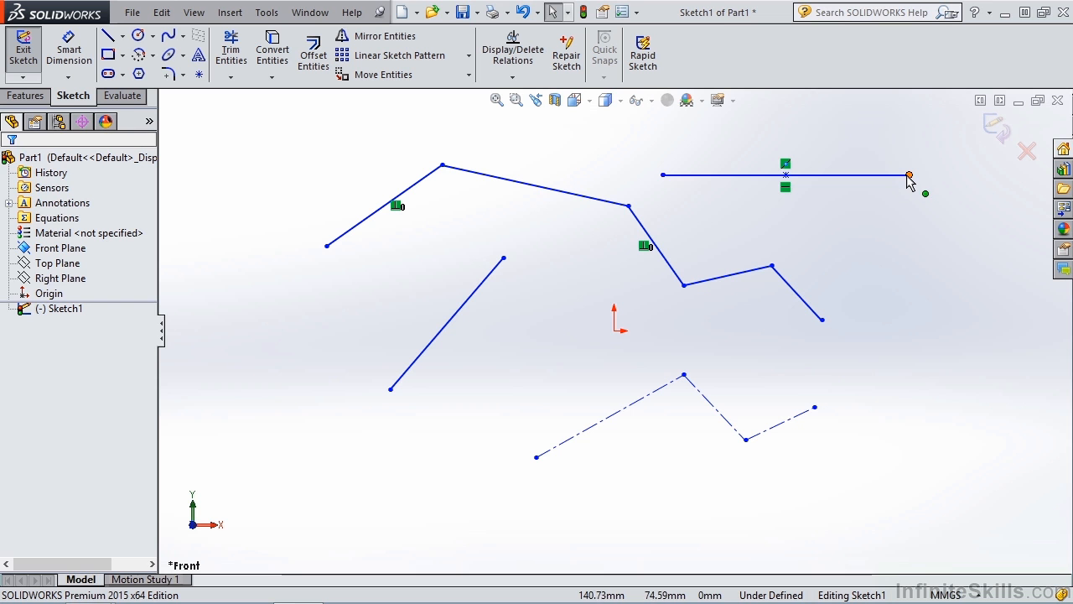
drag(909, 177, 1001, 200)
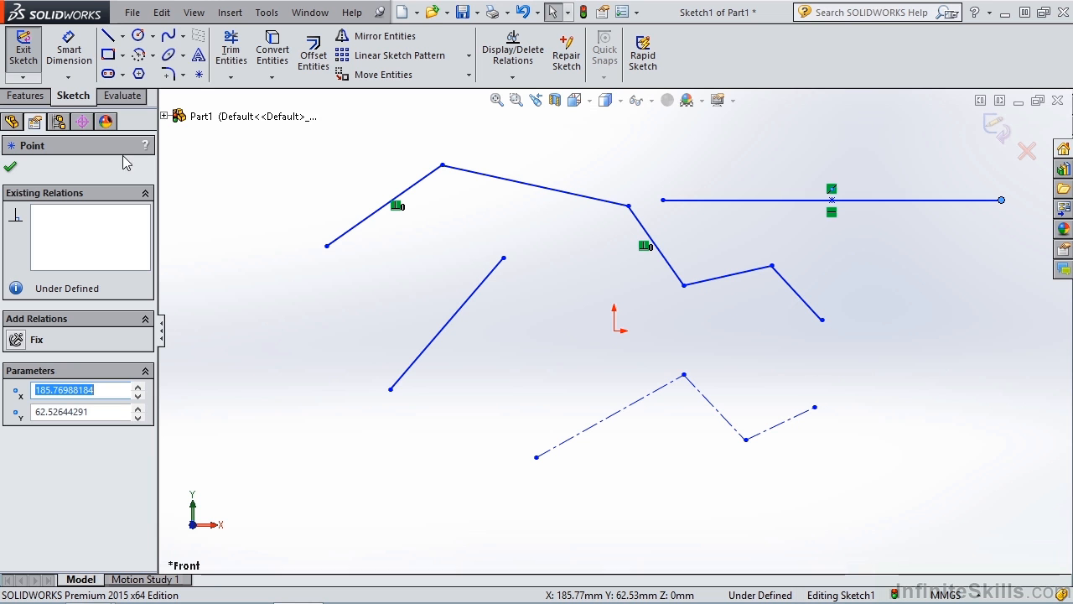
Sketch a horizontal midpoint line centred on the sketch origin
click(122, 36)
click(159, 88)
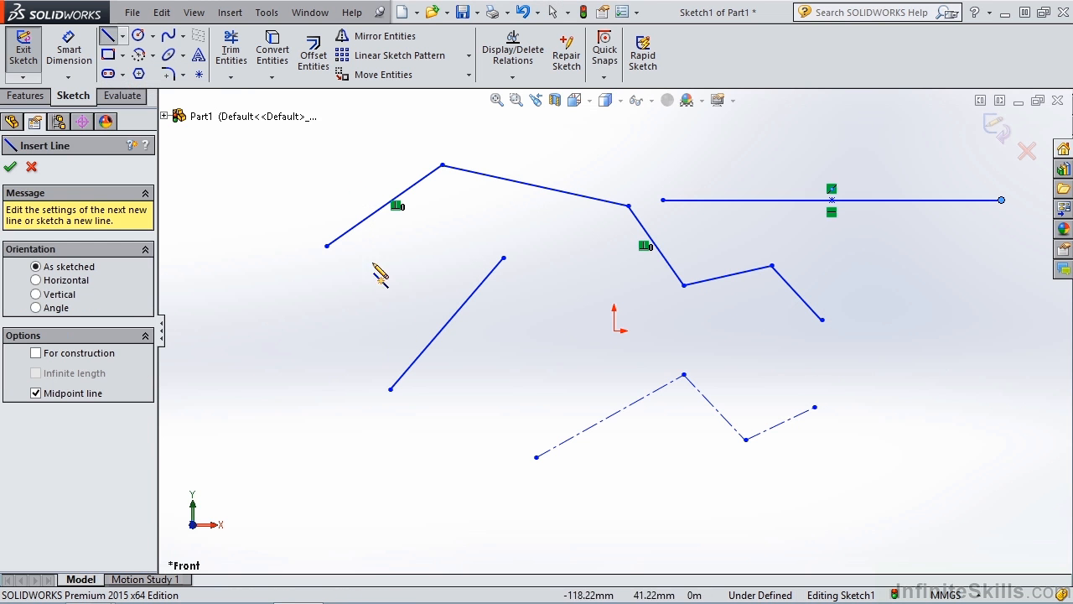
click(614, 330)
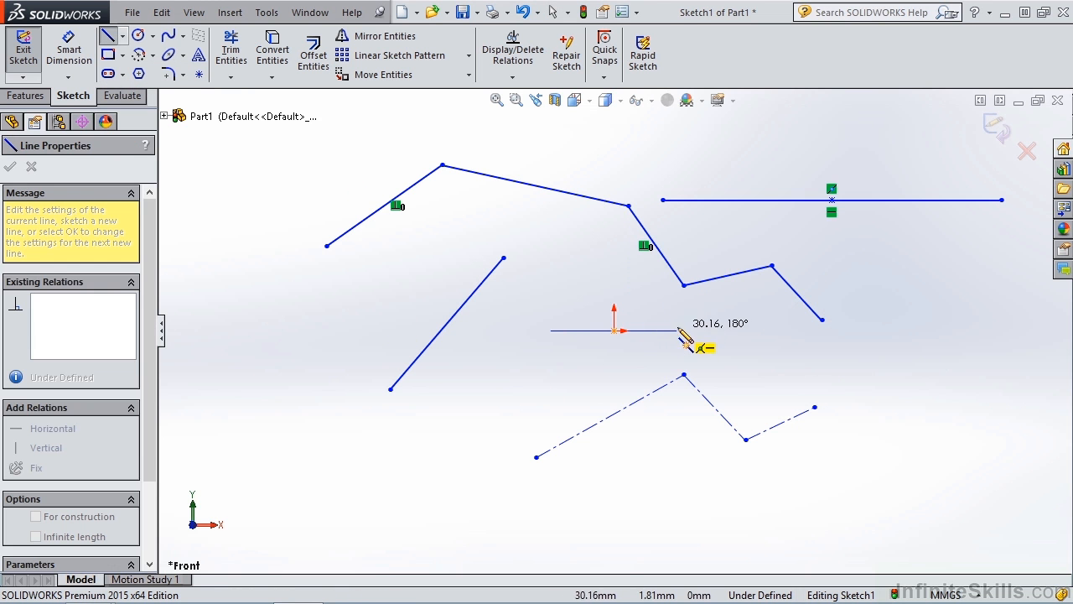
click(718, 330)
key(Escape)
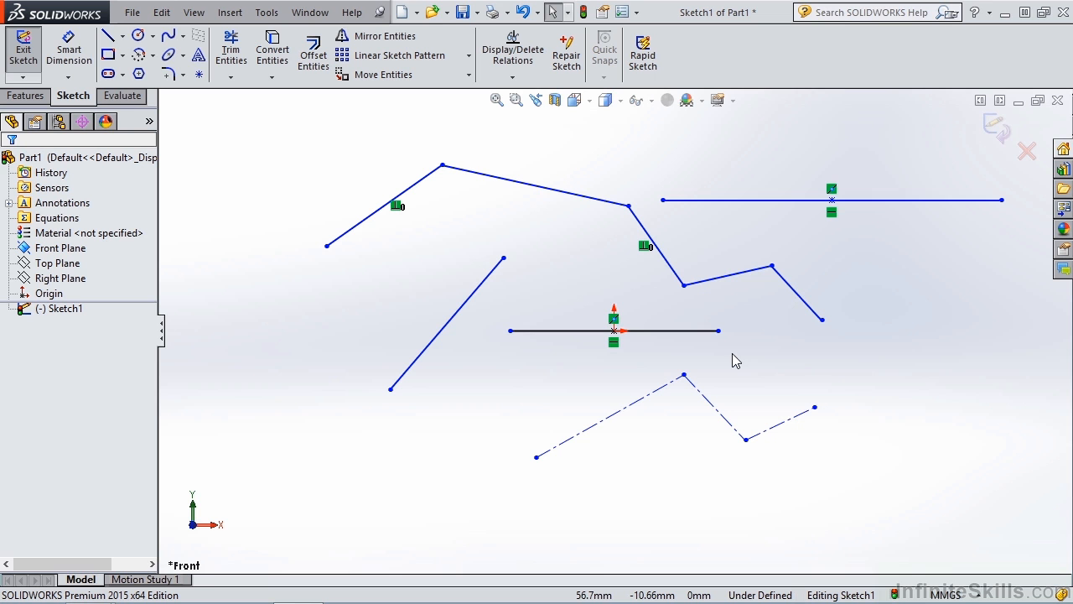
Delete the middle centerline segment, the longest centerline and the horizontal line through the origin
click(718, 416)
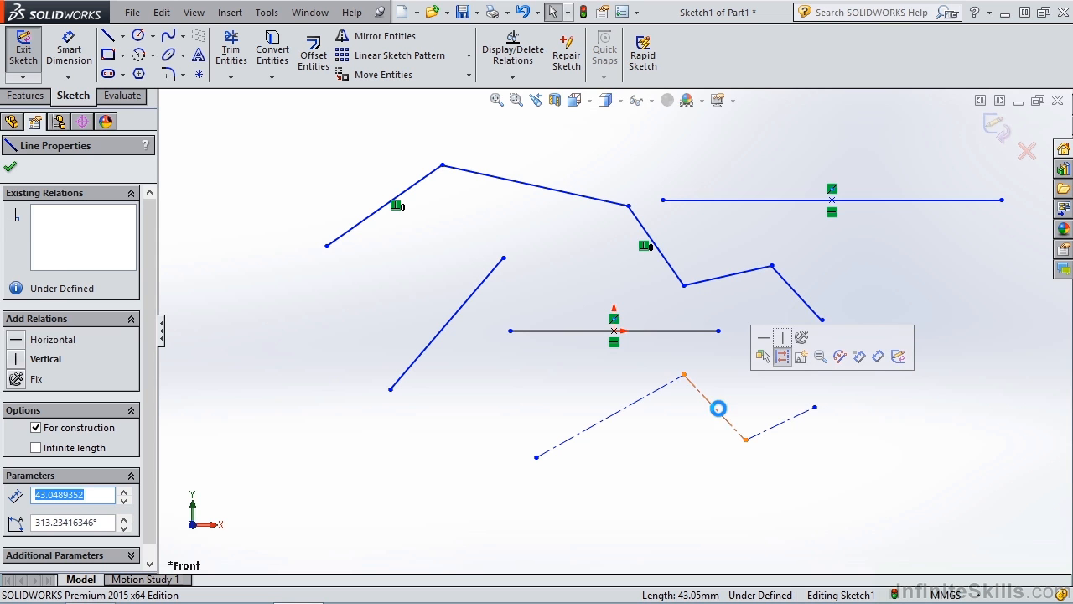
key(Escape)
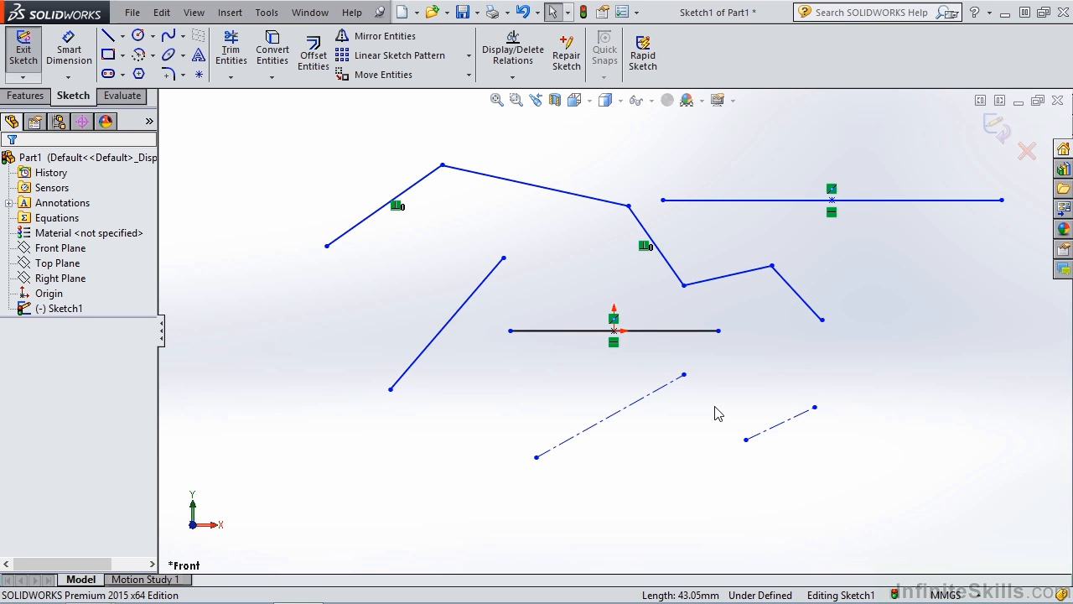
click(648, 395)
click(657, 332)
ctrl+click(657, 332)
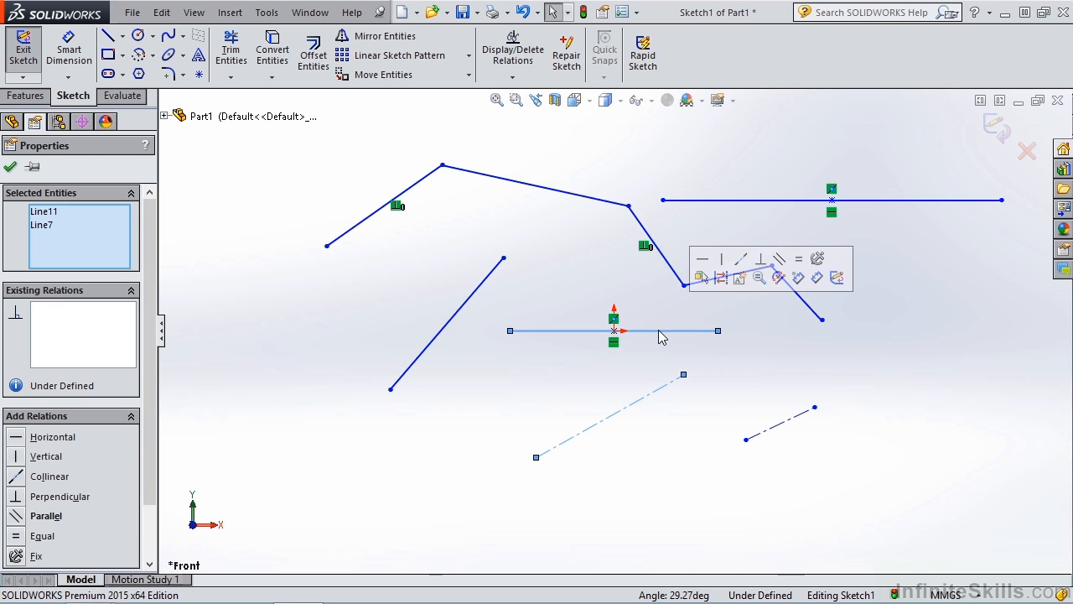
key(Delete)
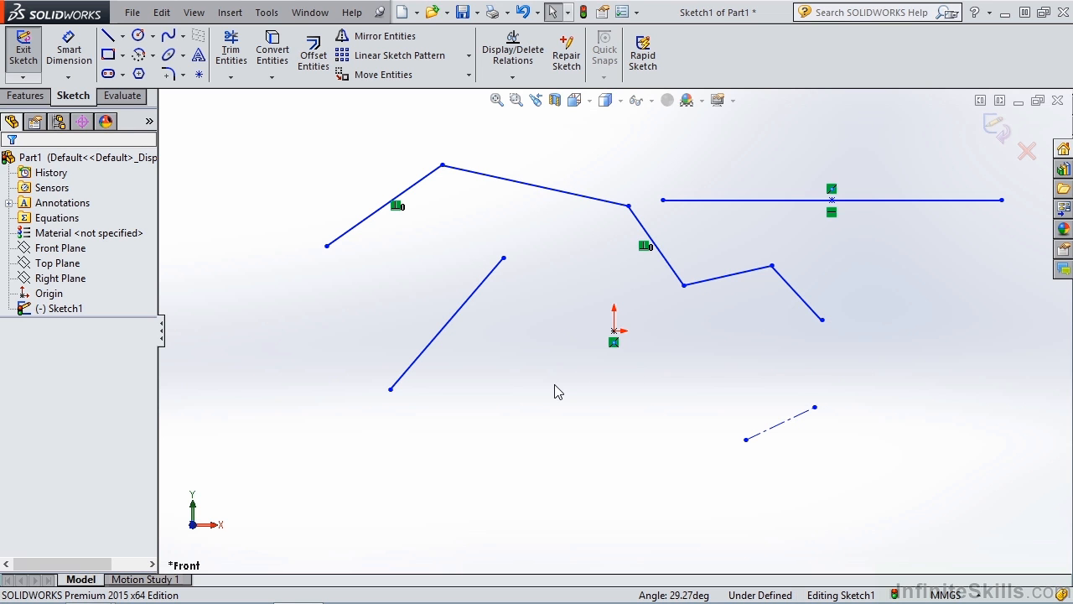
Box-select the two middle chain segments and the leftover point at the origin by fully enclosing them, and delete them
mouse_move(554, 385)
mouse_down()
mouse_move(594, 372)
mouse_move(677, 298)
mouse_move(817, 149)
mouse_up()
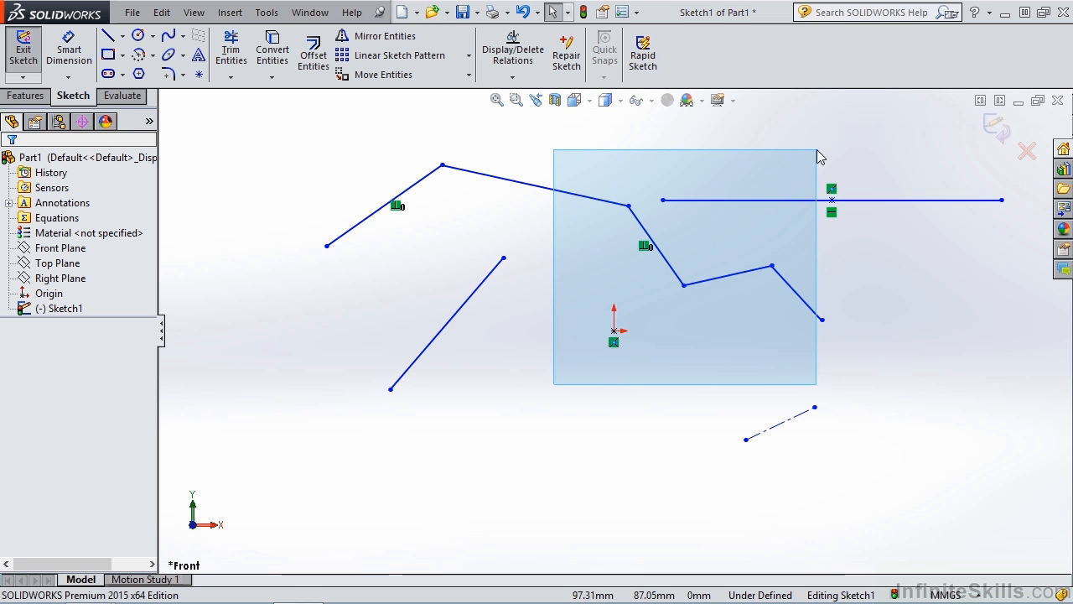
drag(817, 150, 816, 150)
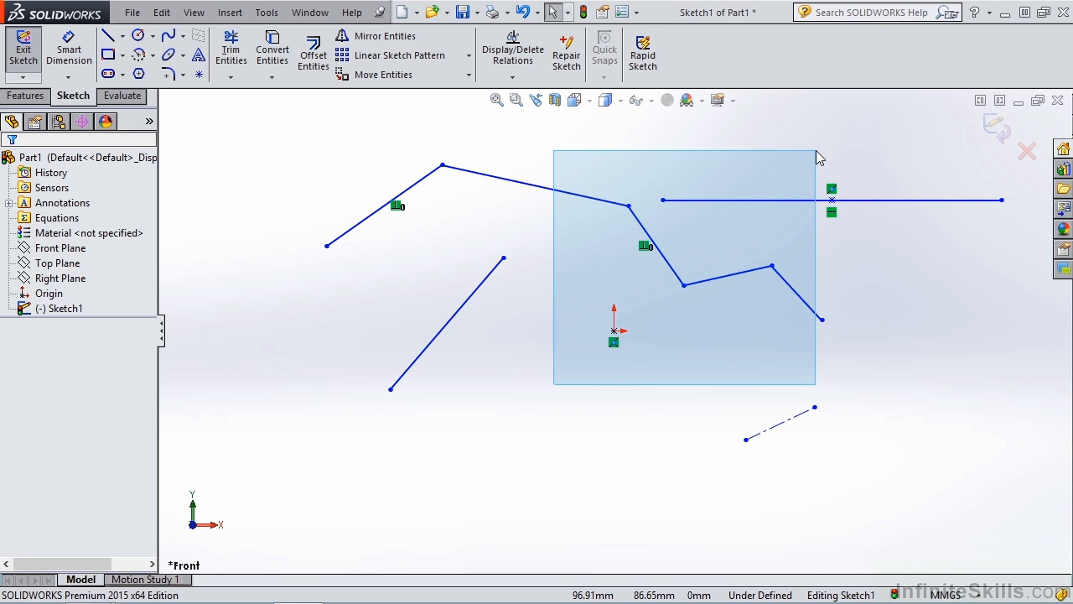
drag(815, 150, 812, 154)
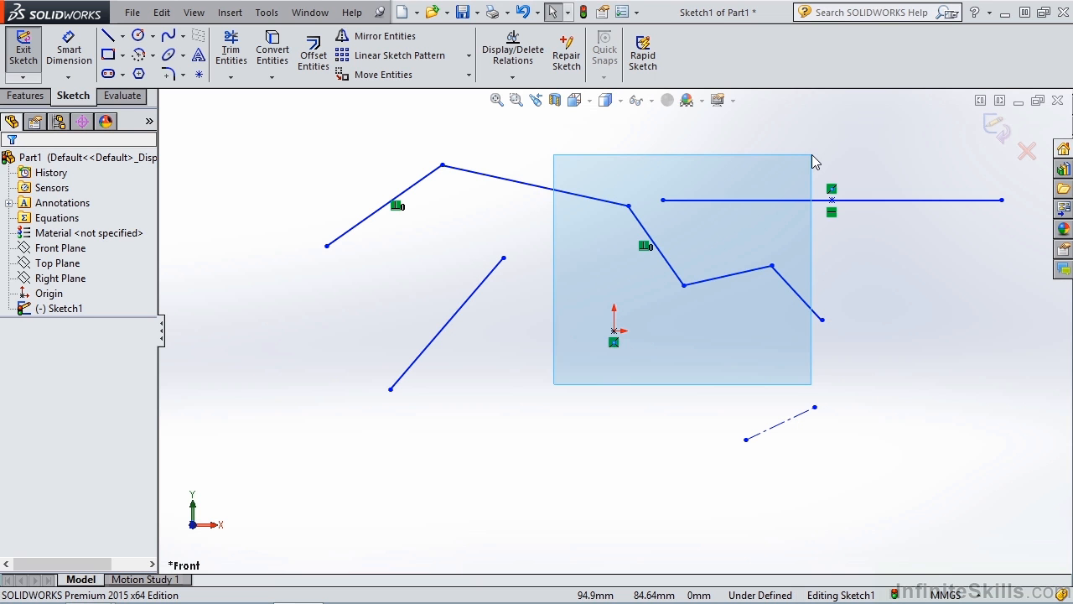
drag(812, 154, 810, 155)
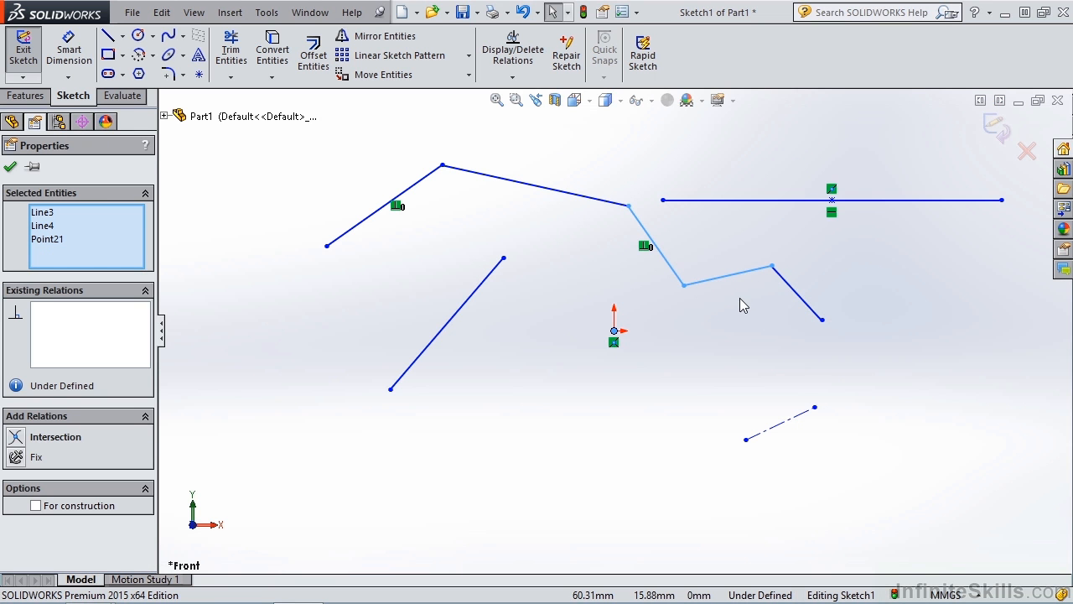
key(Delete)
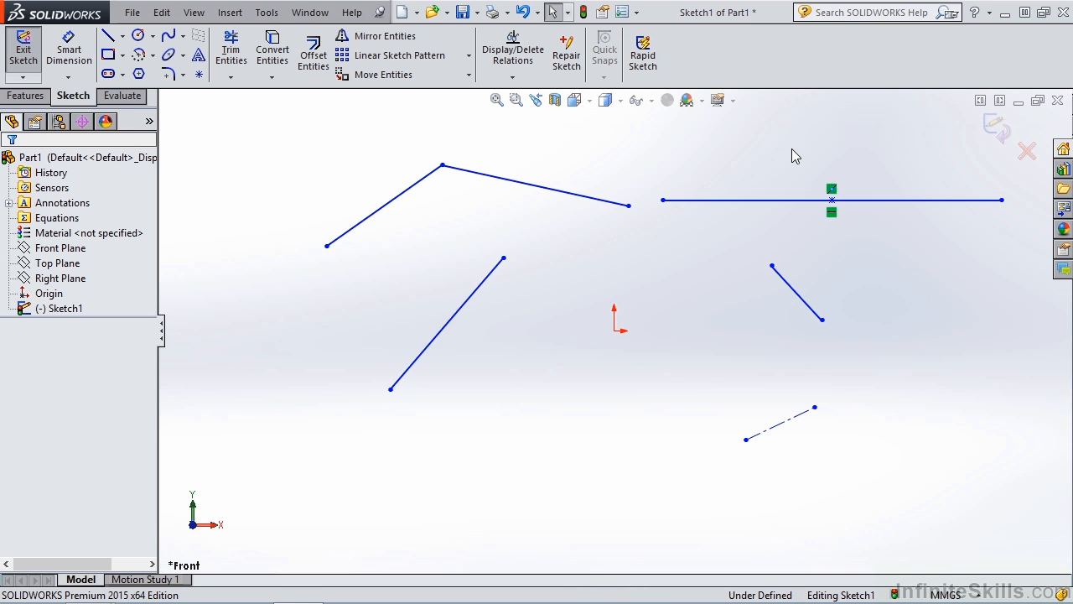
Try a crossing selection over all the remaining sketch lines and clear the selection
mouse_move(792, 148)
mouse_down()
mouse_move(748, 209)
mouse_move(654, 295)
mouse_move(492, 417)
mouse_move(382, 473)
mouse_up()
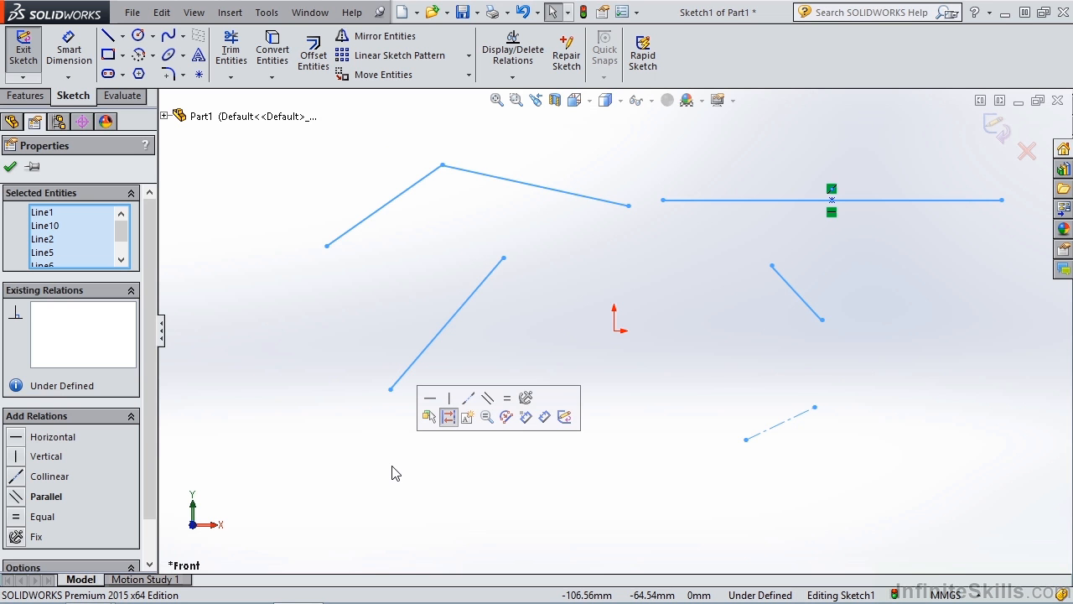
click(404, 470)
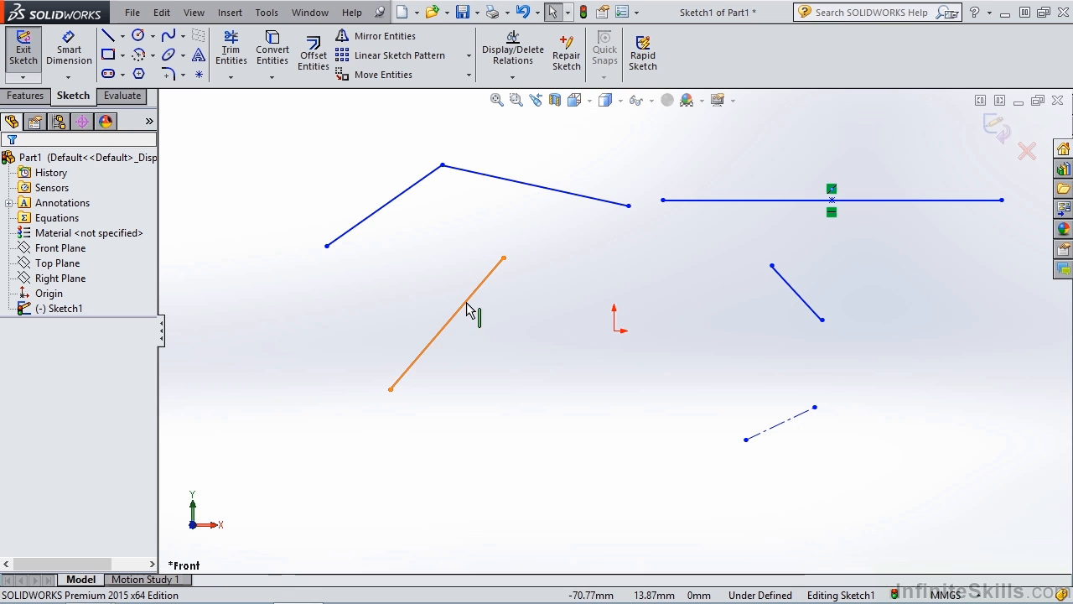
mouse_move(553, 404)
mouse_down()
mouse_move(735, 254)
mouse_move(440, 498)
mouse_up()
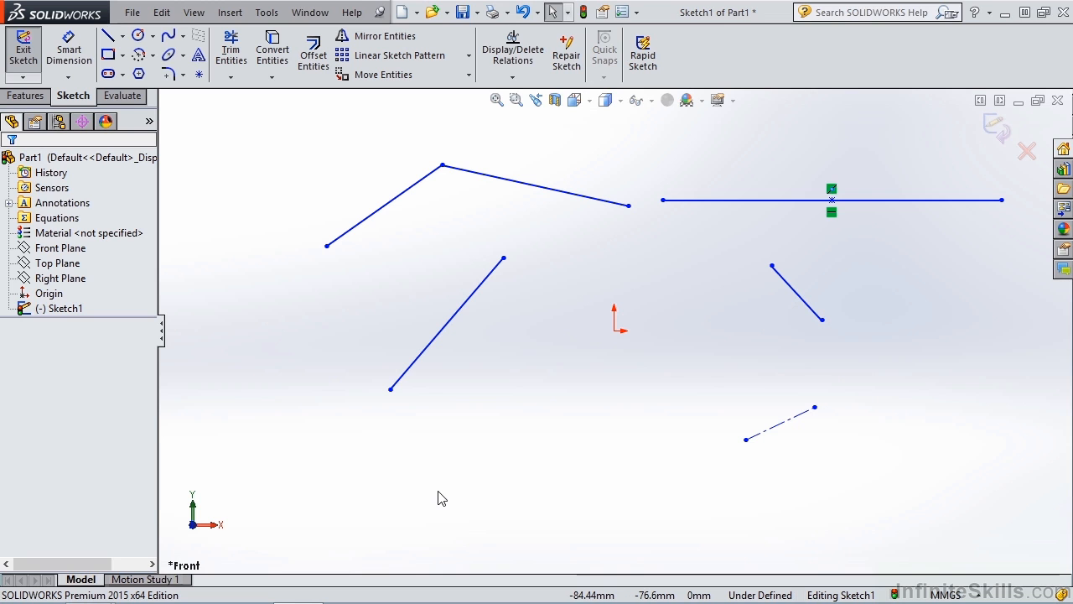